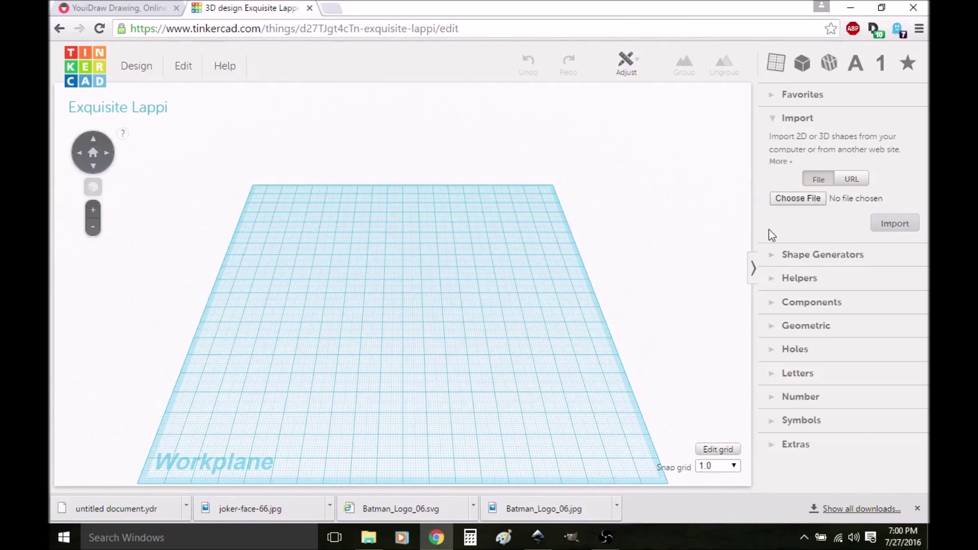
Step: Add the yellow Chick foot shape from the Extras section to the workplane
click(802, 63)
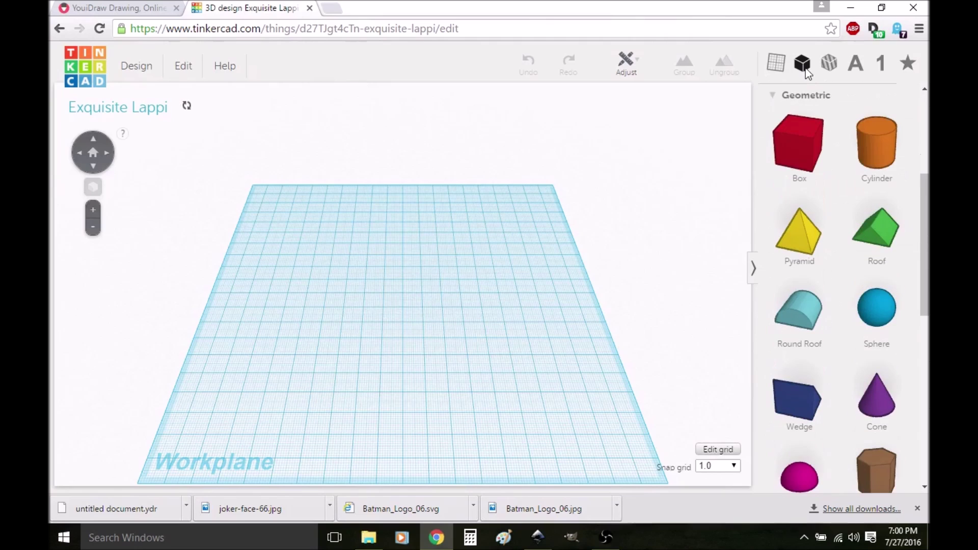
scroll(827, 233, down, 2)
scroll(827, 233, down, 1)
scroll(827, 233, down, 2)
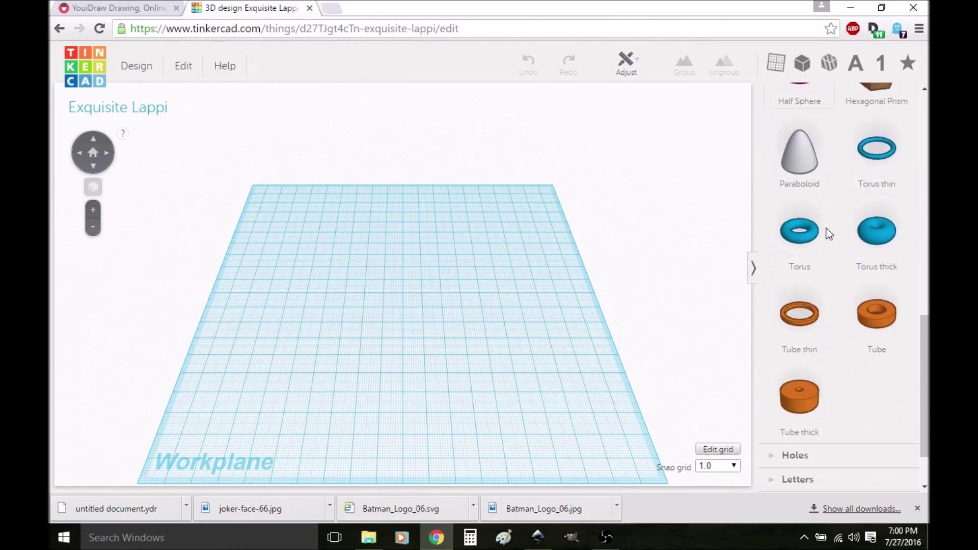
scroll(828, 233, up, 3)
scroll(827, 233, up, 2)
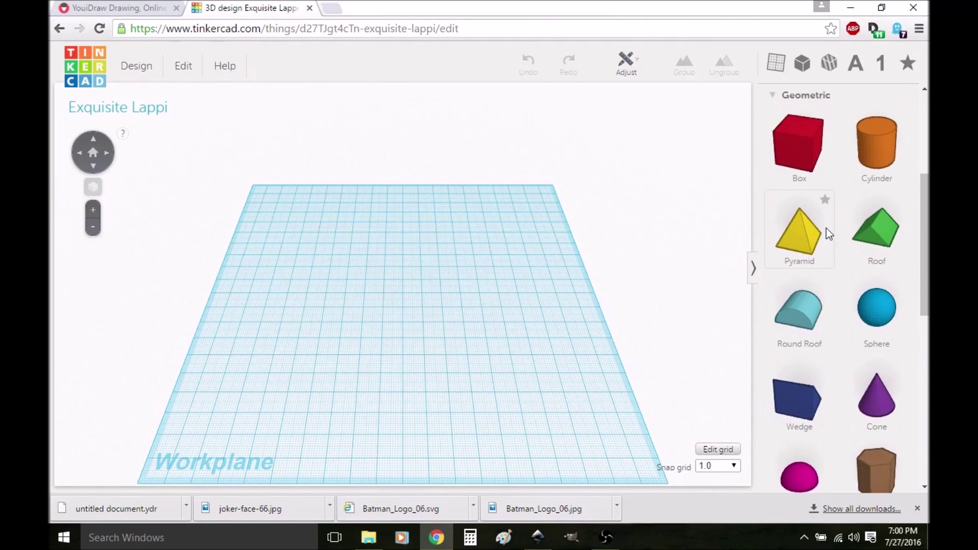
scroll(827, 232, down, 3)
scroll(827, 234, down, 3)
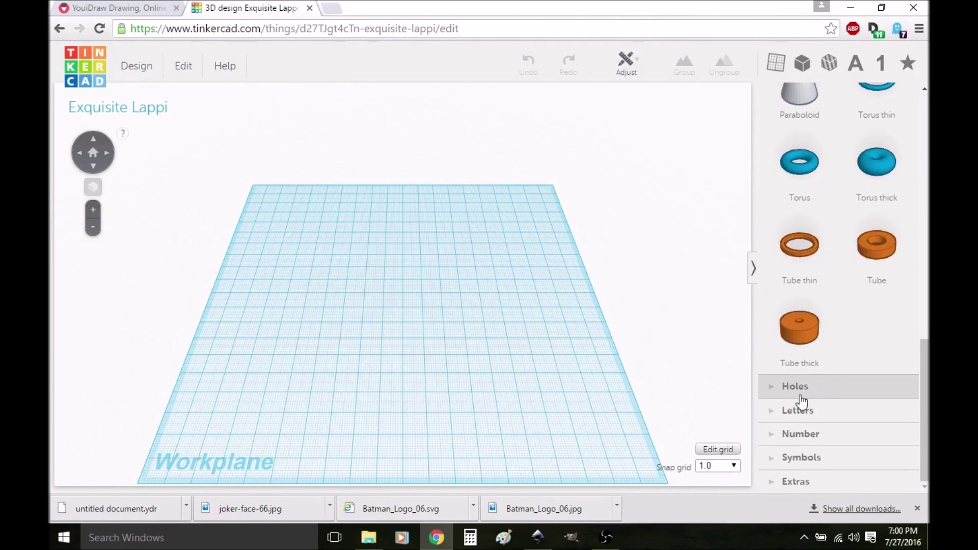
click(793, 481)
scroll(795, 440, down, 3)
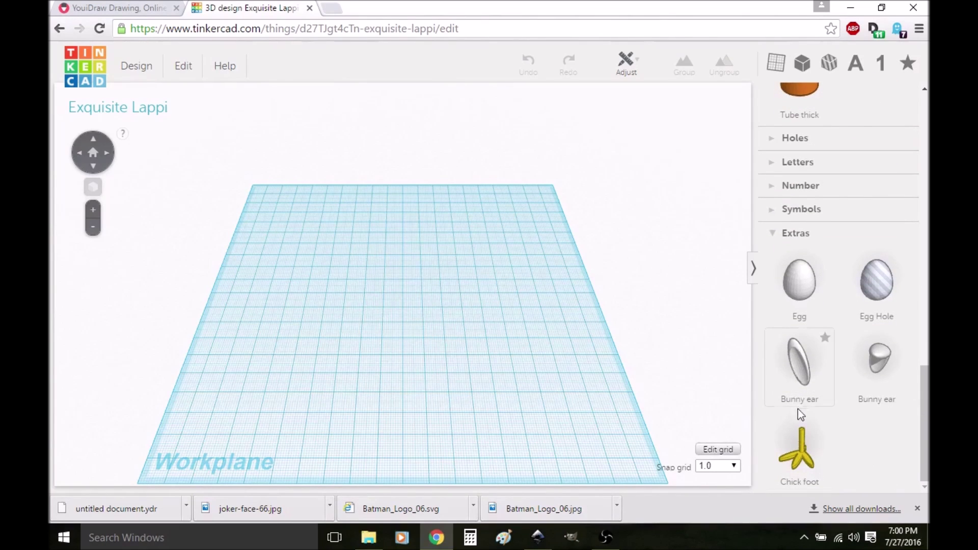
drag(804, 455, 532, 353)
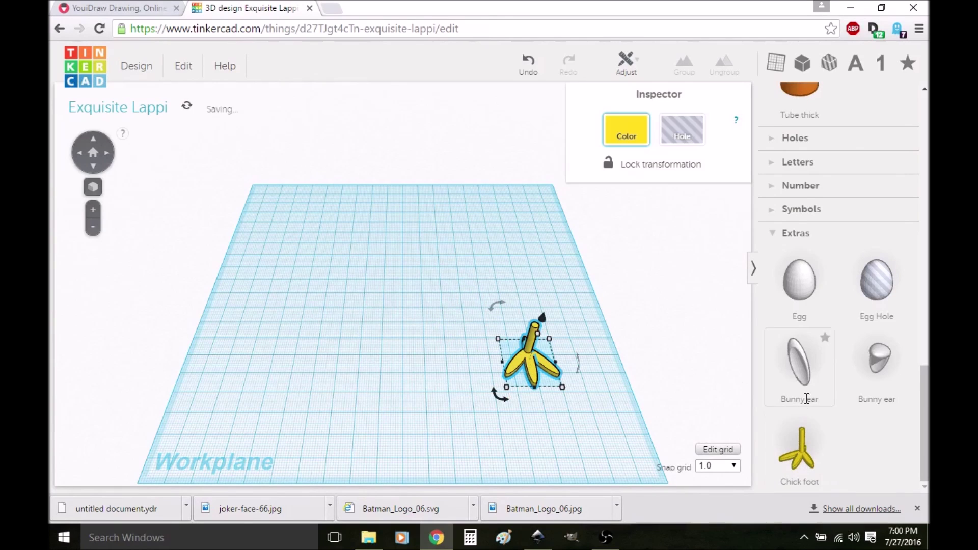
scroll(806, 399, up, 2)
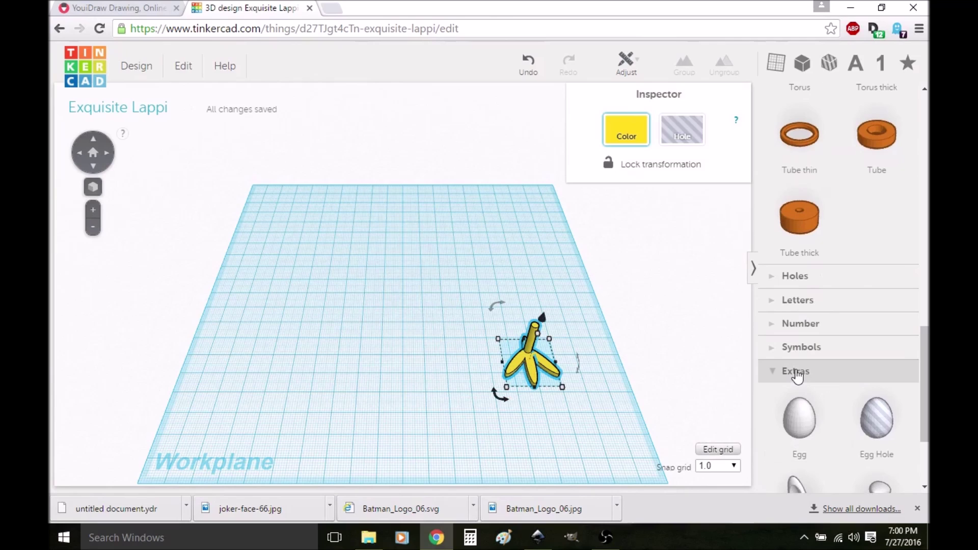
scroll(797, 380, up, 3)
scroll(795, 369, up, 3)
scroll(795, 369, up, 3)
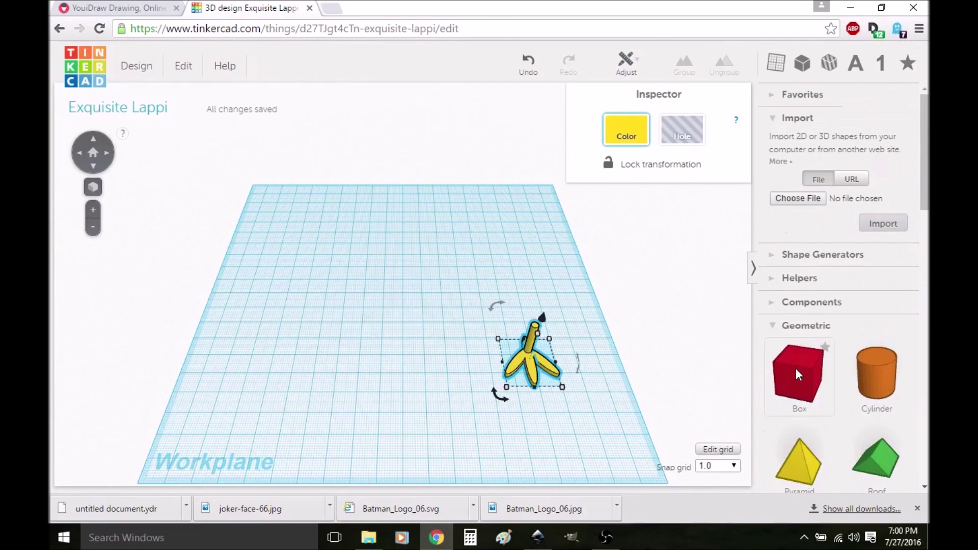
scroll(795, 359, down, 2)
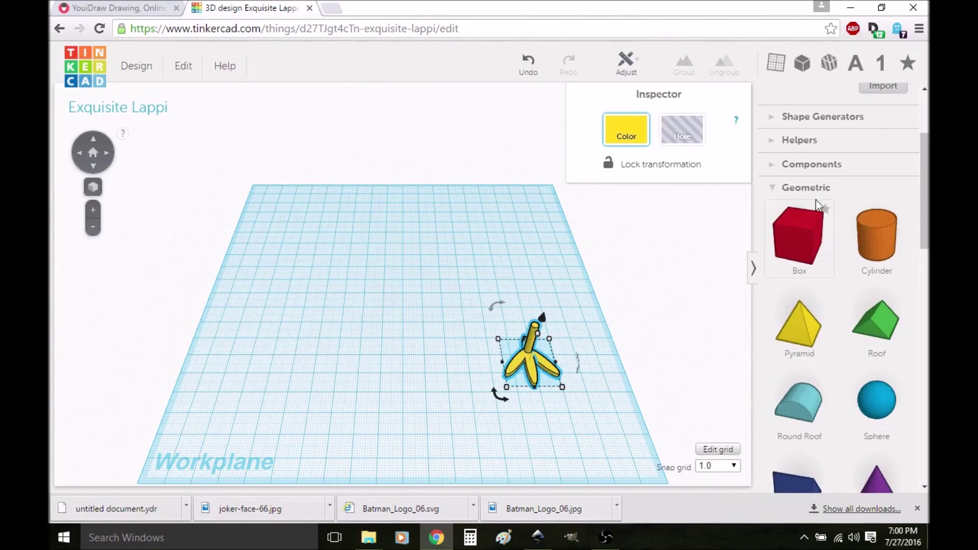
scroll(816, 204, up, 2)
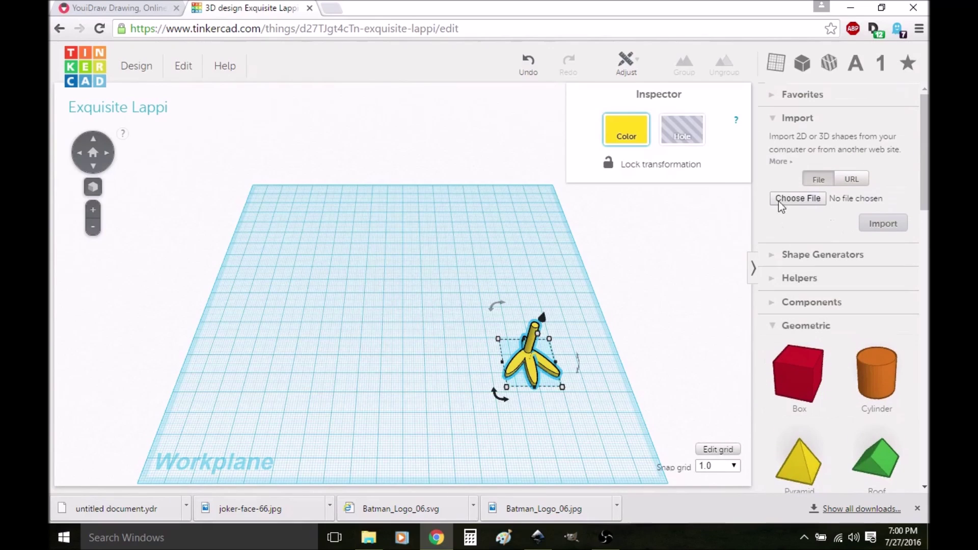
Step: Toggle the Favorites section and re-expand the Import section to show the file import options
click(773, 95)
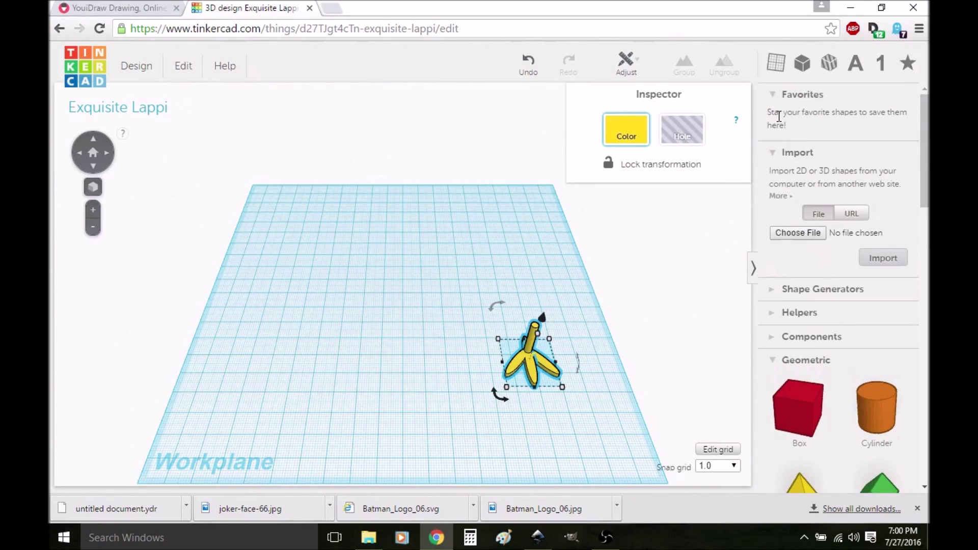
click(774, 96)
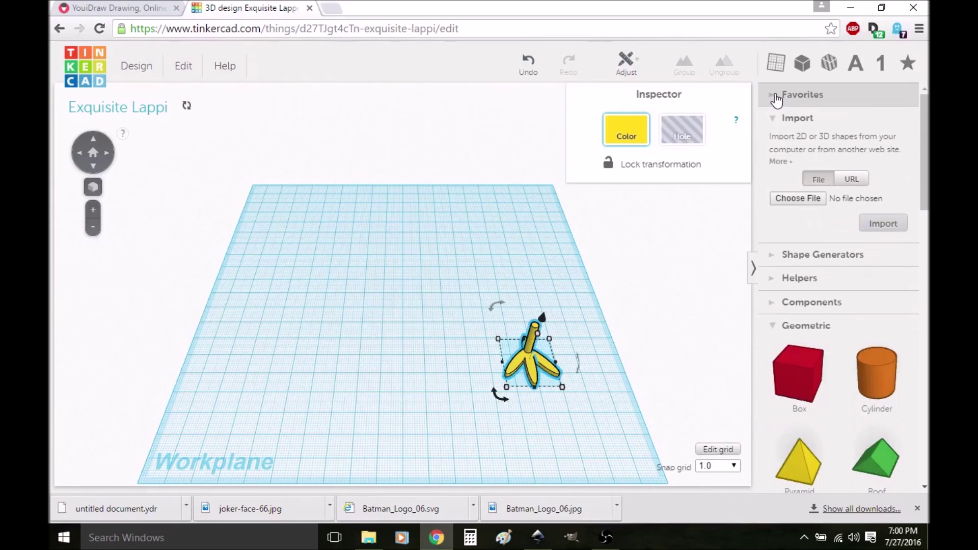
click(770, 119)
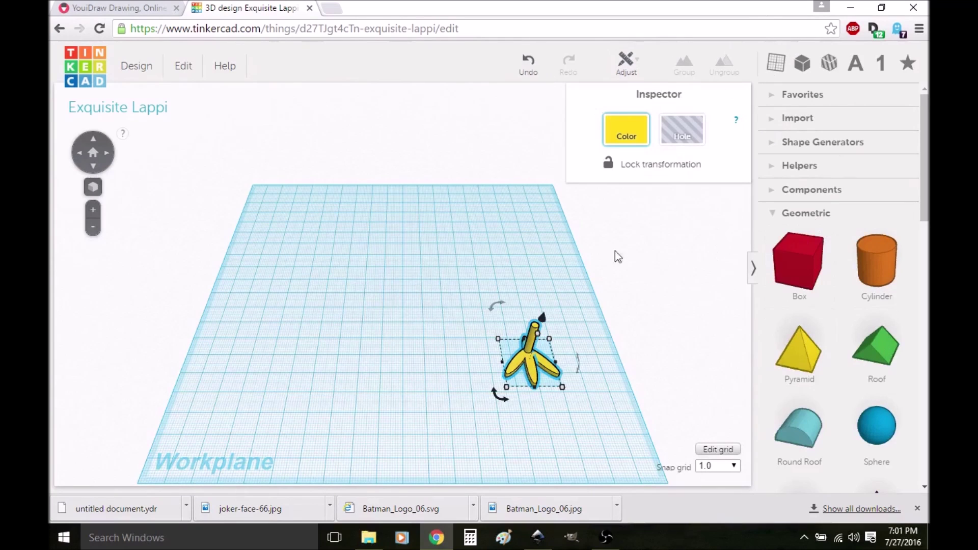
click(769, 120)
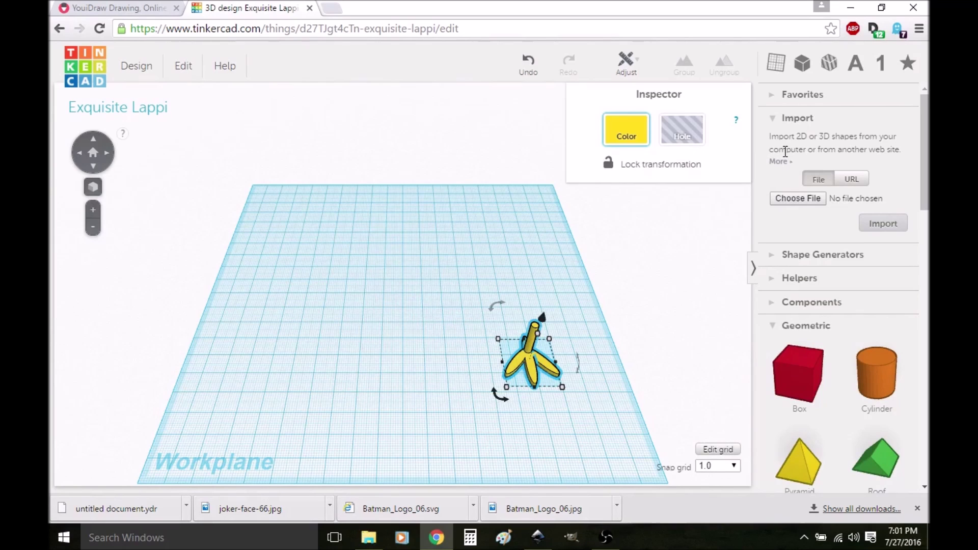
Step: Select Batman_Logo_06eee.svg from the Downloads folder as the file to import
click(798, 200)
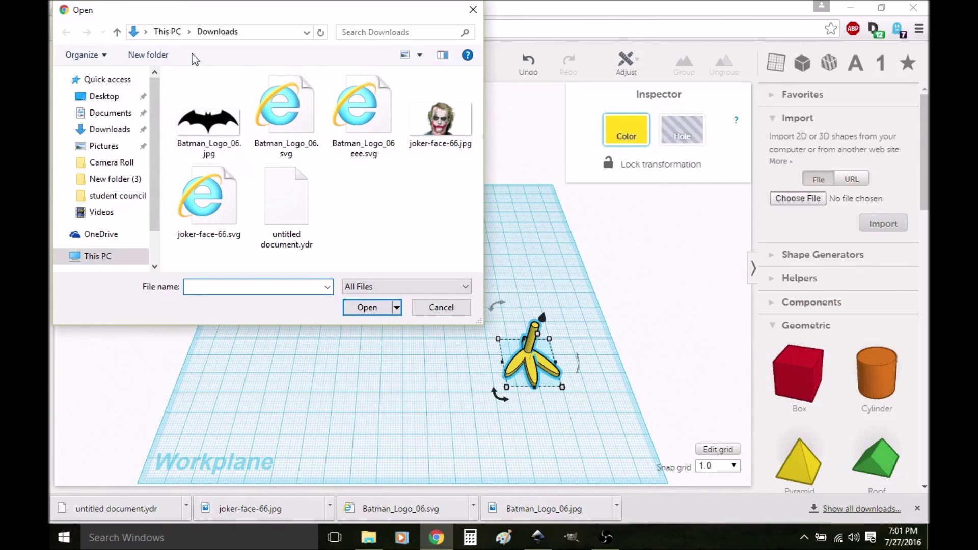
drag(188, 14, 259, 44)
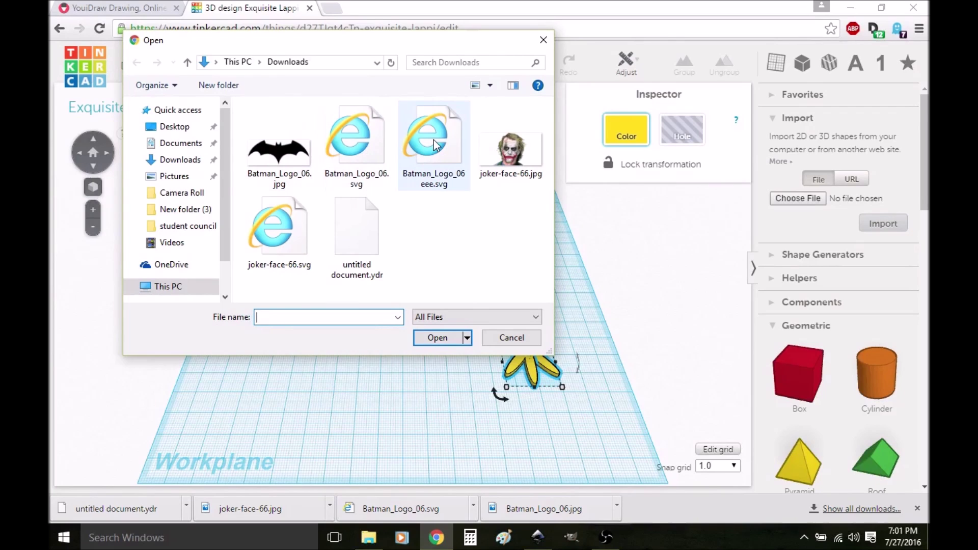
click(422, 153)
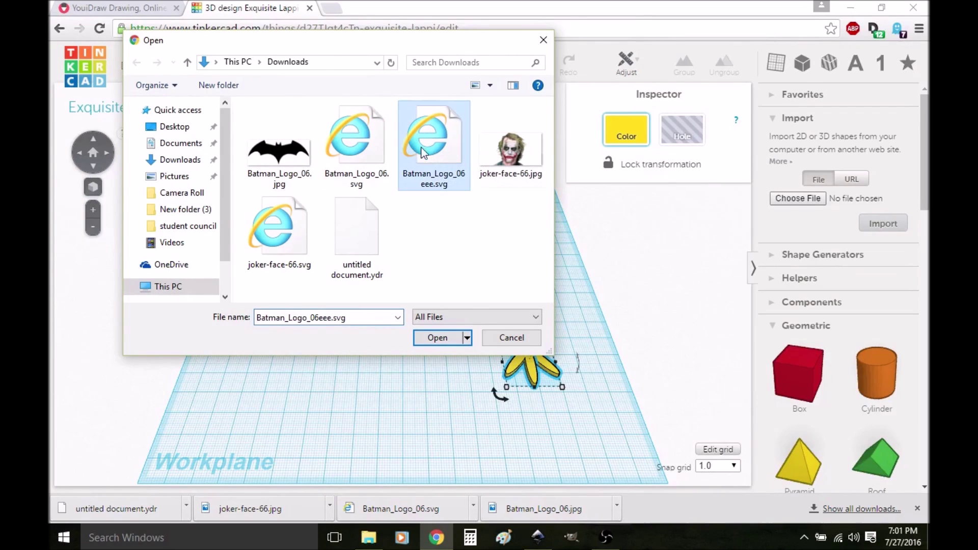
click(437, 338)
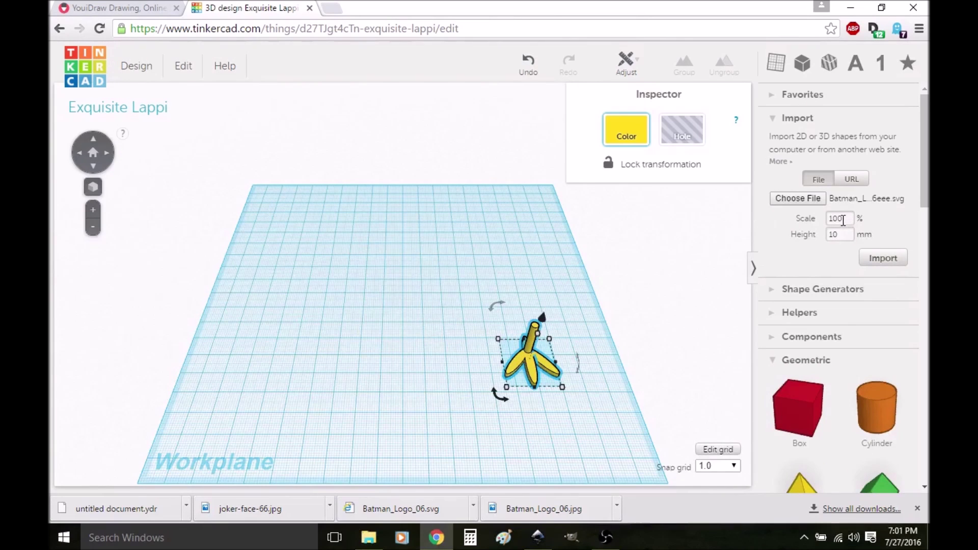
Step: Import the Batman logo with Scale 20% and Height 10 mm
drag(846, 219, 827, 220)
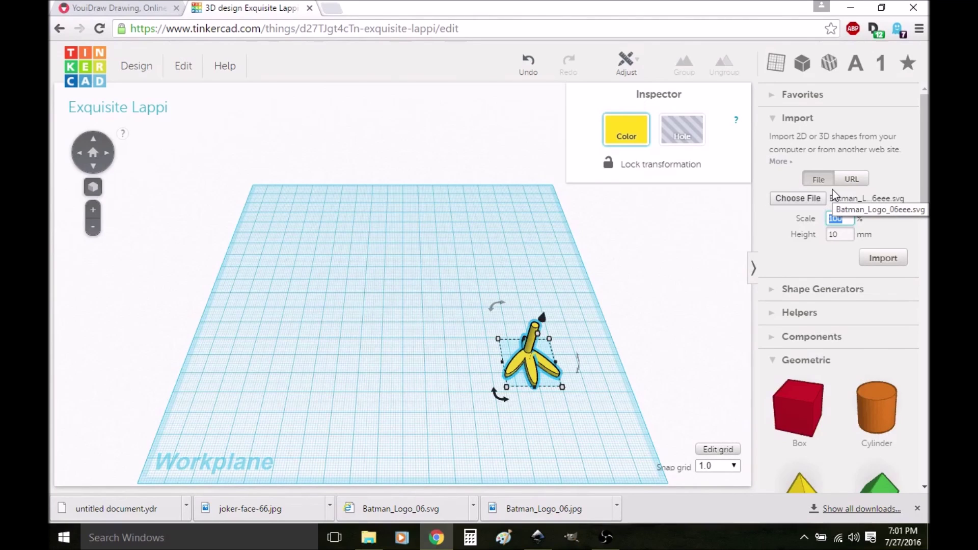
text(20)
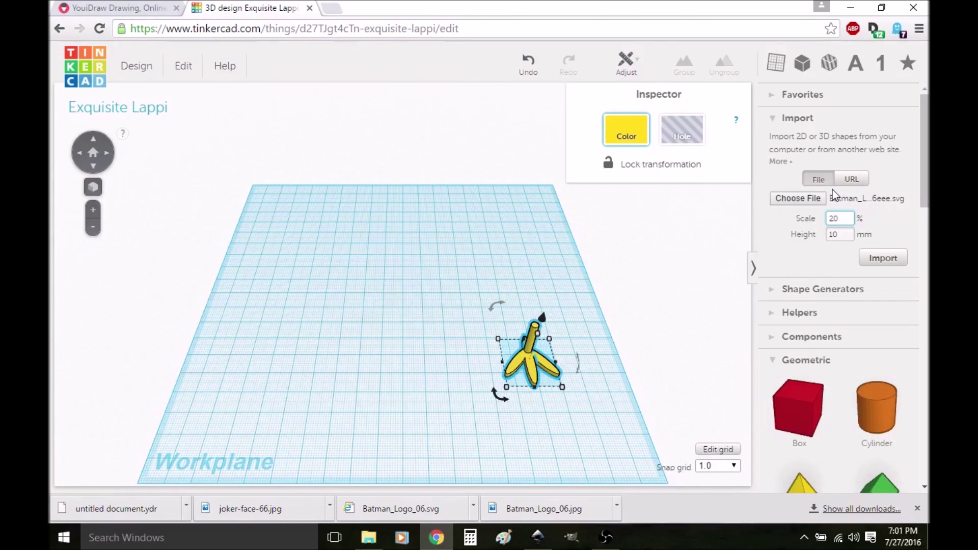
drag(847, 235, 820, 236)
click(884, 258)
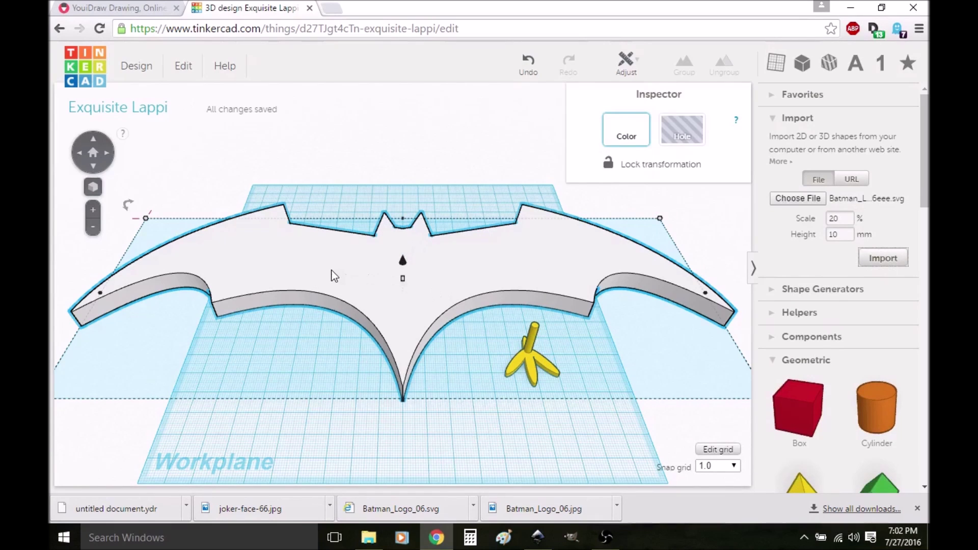
Step: Shift the Batman logo left and narrow it from its left side
drag(332, 276, 371, 263)
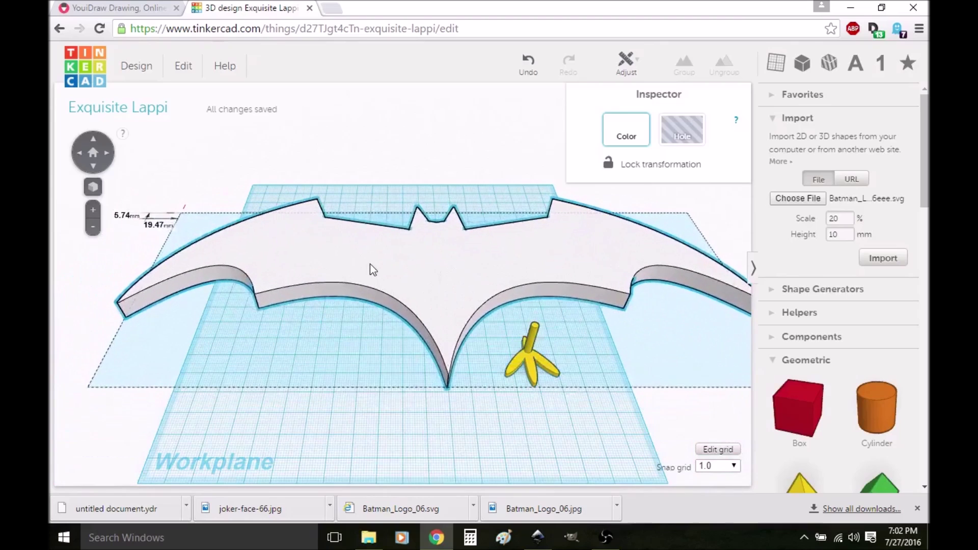
drag(370, 264, 347, 264)
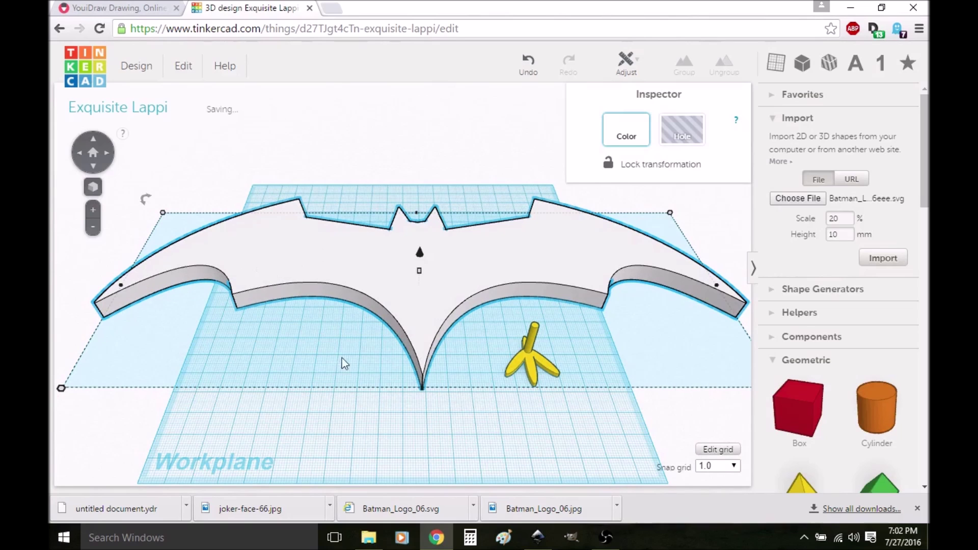
mouse_move(132, 286)
mouse_down()
mouse_move(48, 227)
mouse_move(142, 271)
mouse_up()
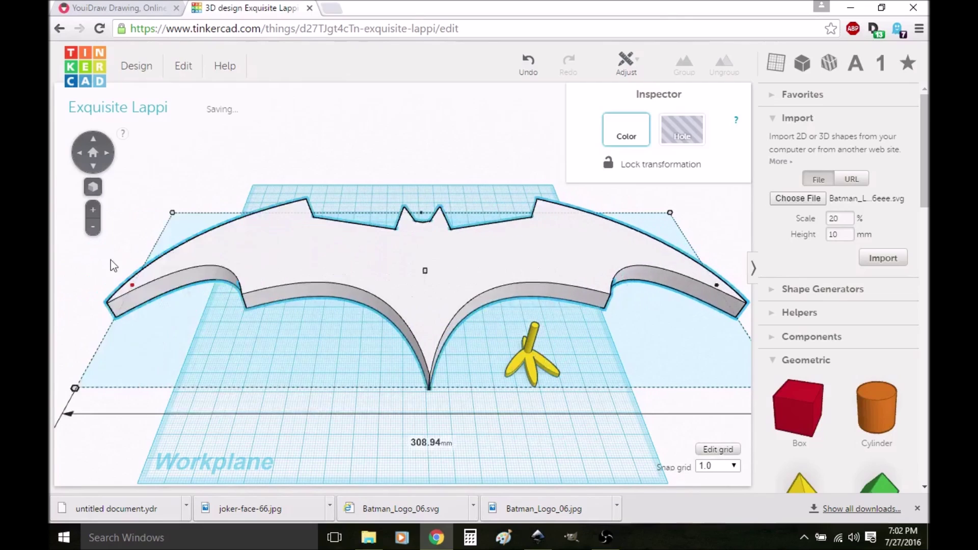
drag(142, 270, 167, 266)
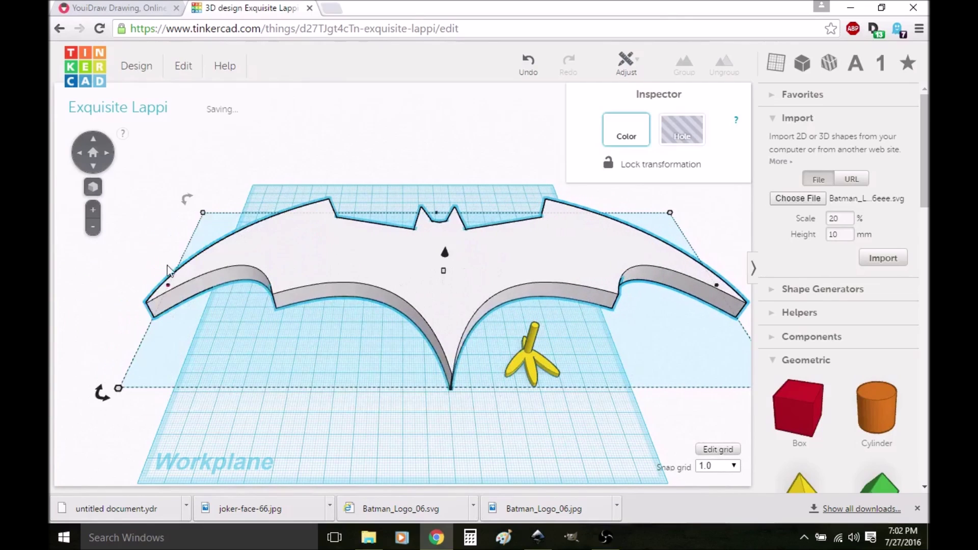
Step: Lower the logo's height and move it up-left, above and behind the chick foot
drag(446, 273, 387, 250)
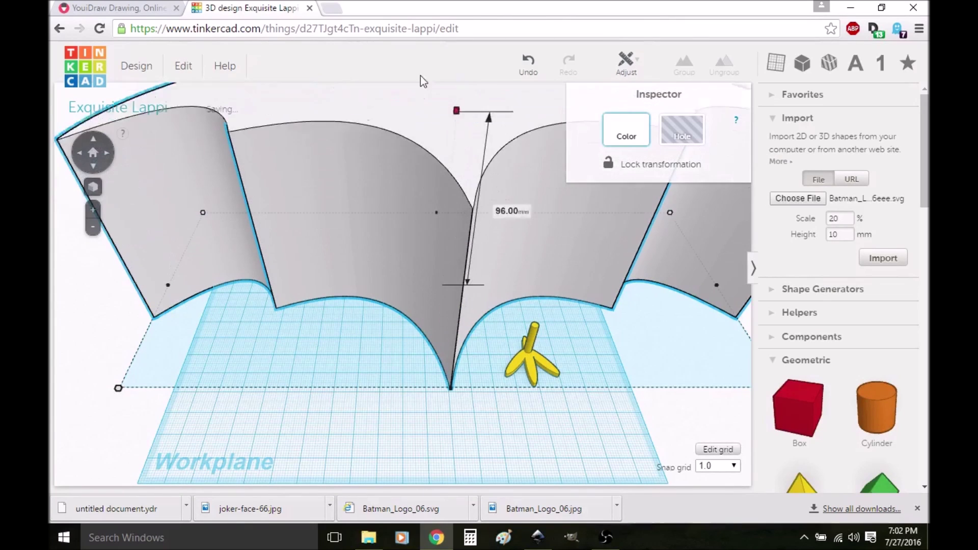
mouse_move(387, 250)
mouse_down()
mouse_move(442, 298)
mouse_move(436, 226)
mouse_move(444, 234)
mouse_move(430, 234)
mouse_up()
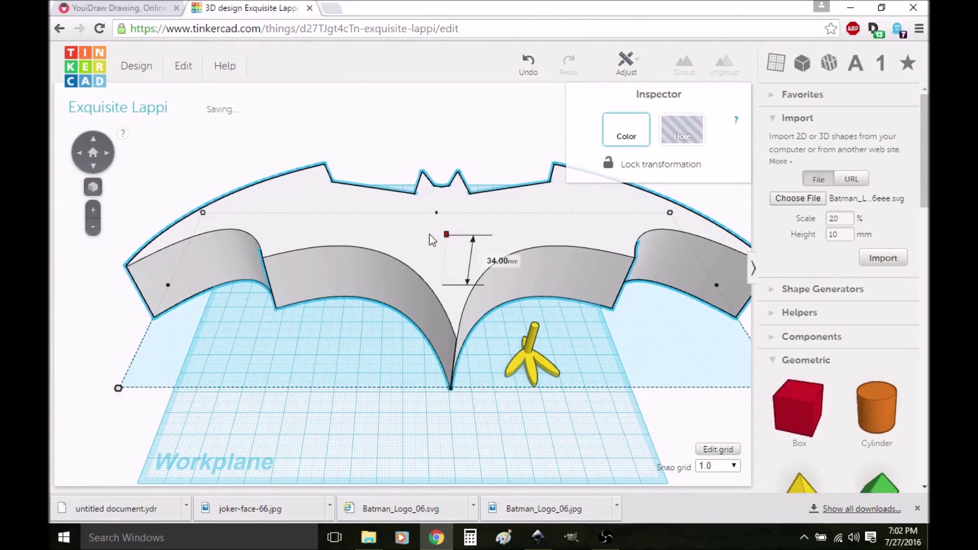
mouse_move(404, 222)
mouse_down()
mouse_move(281, 145)
mouse_move(385, 227)
mouse_up()
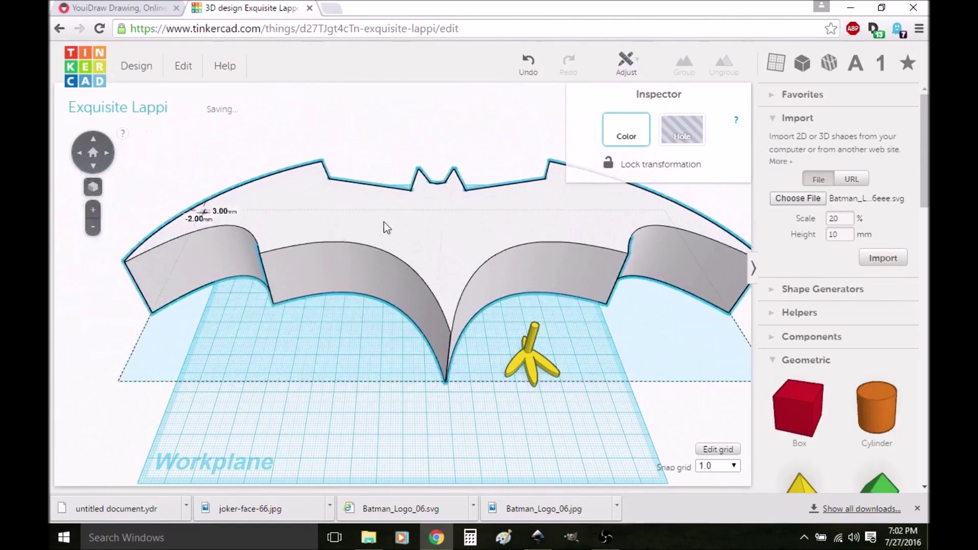
drag(386, 226, 377, 213)
Step: Reposition the yellow chick foot and rotate it to -90 degrees
click(521, 363)
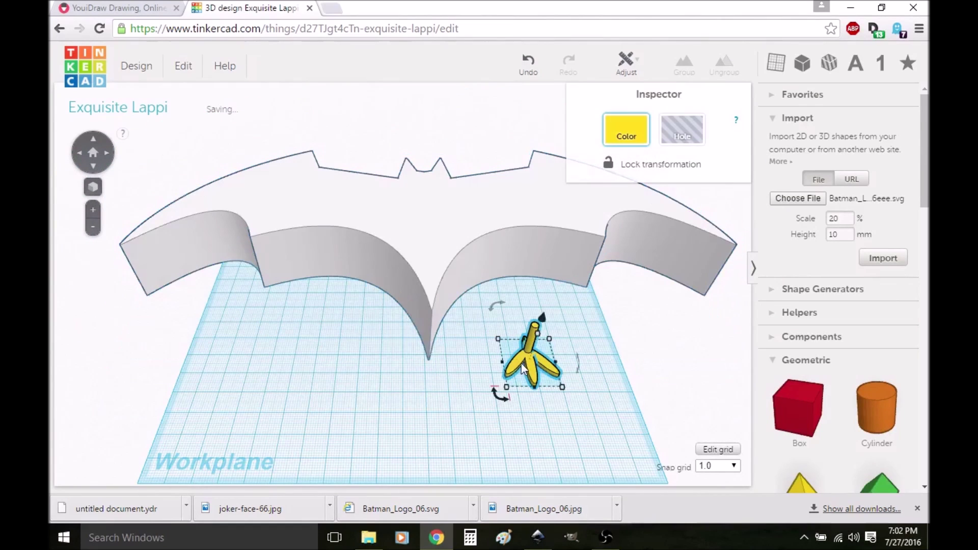
drag(521, 362, 509, 260)
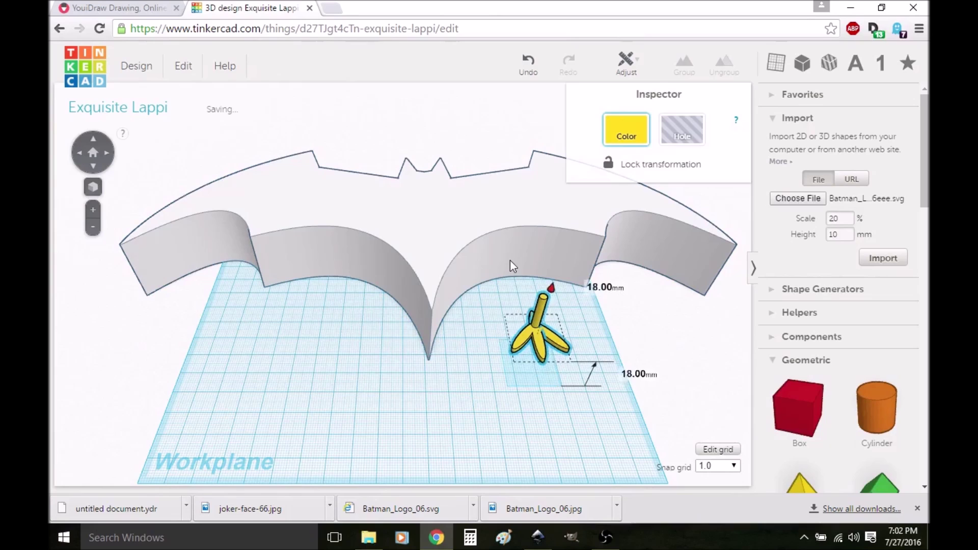
drag(511, 260, 524, 311)
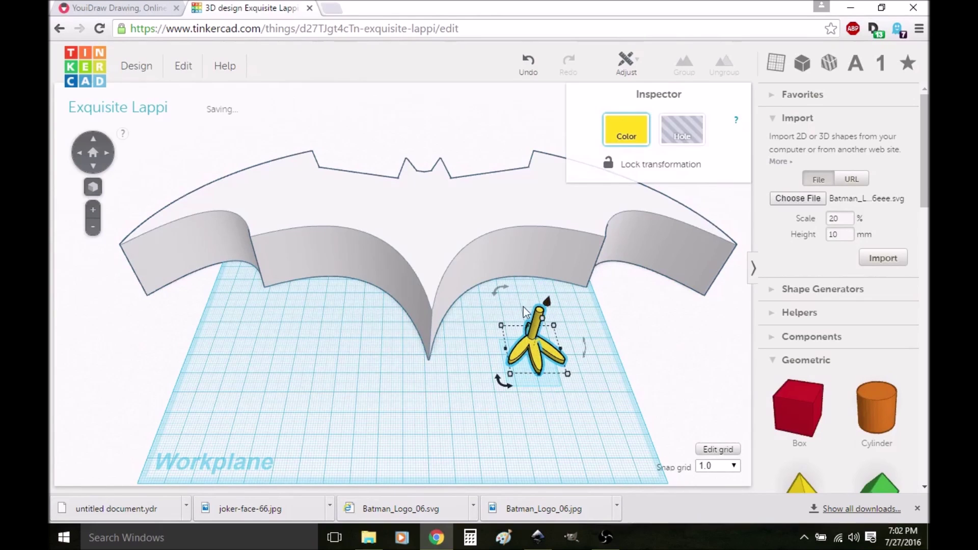
drag(582, 348, 560, 280)
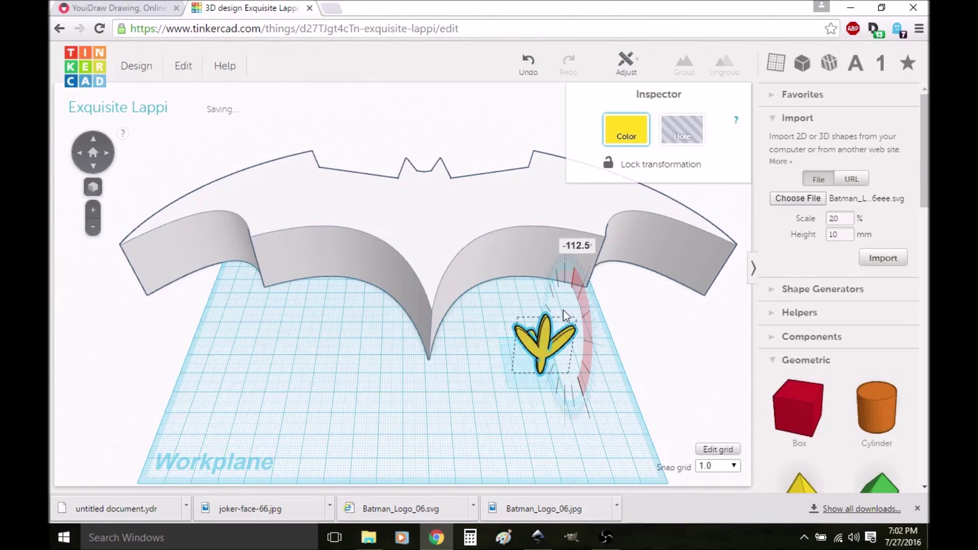
drag(561, 308, 565, 318)
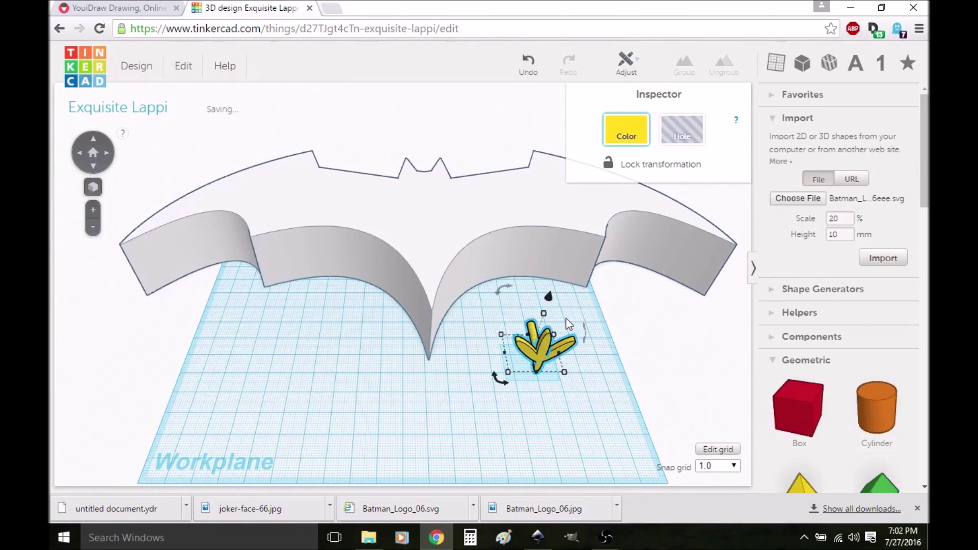
Step: Duplicate the foot, place one under each bat wing, and view from above
key(ctrl+v)
click(473, 342)
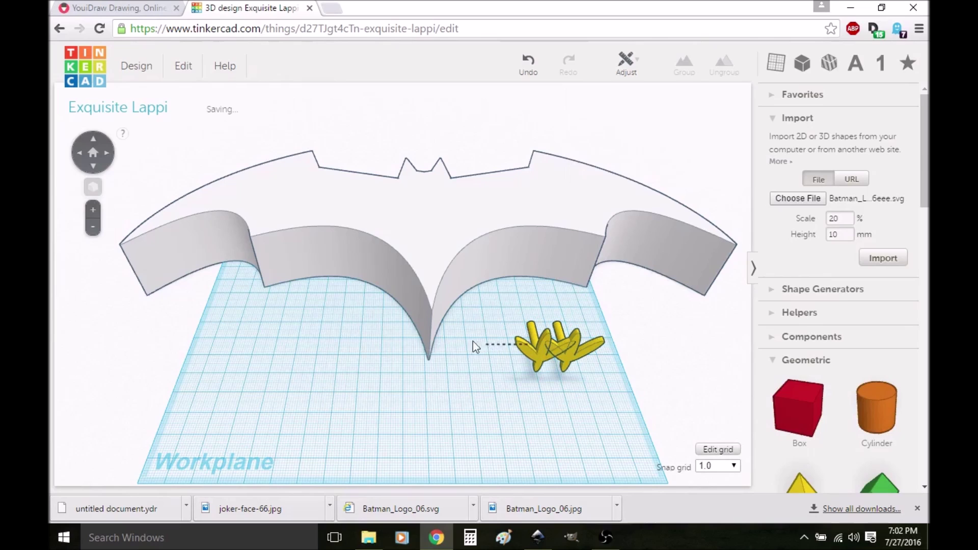
click(574, 358)
drag(539, 347, 301, 259)
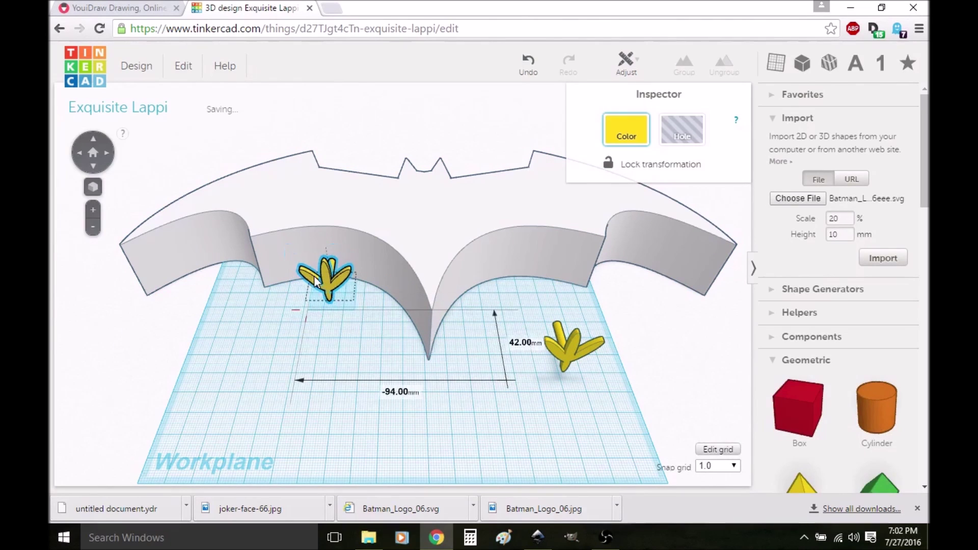
drag(300, 258, 319, 278)
drag(564, 353, 508, 269)
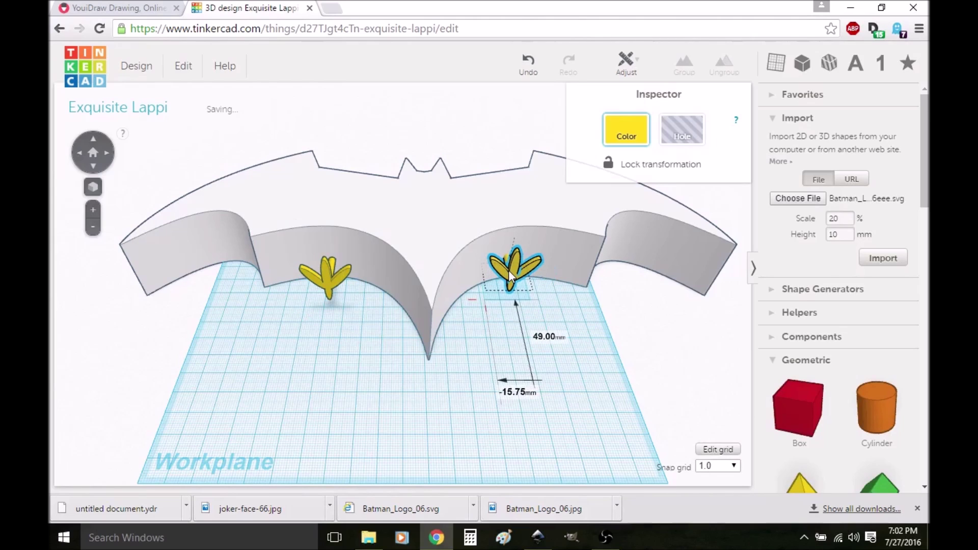
click(93, 144)
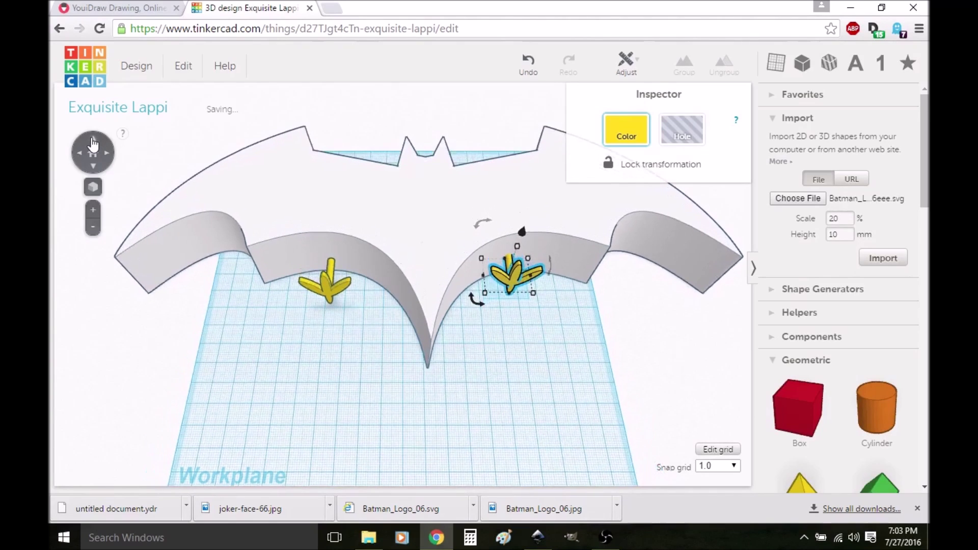
Step: Nudge the left foot onto the bat and stretch it into a long leg
drag(325, 300, 323, 290)
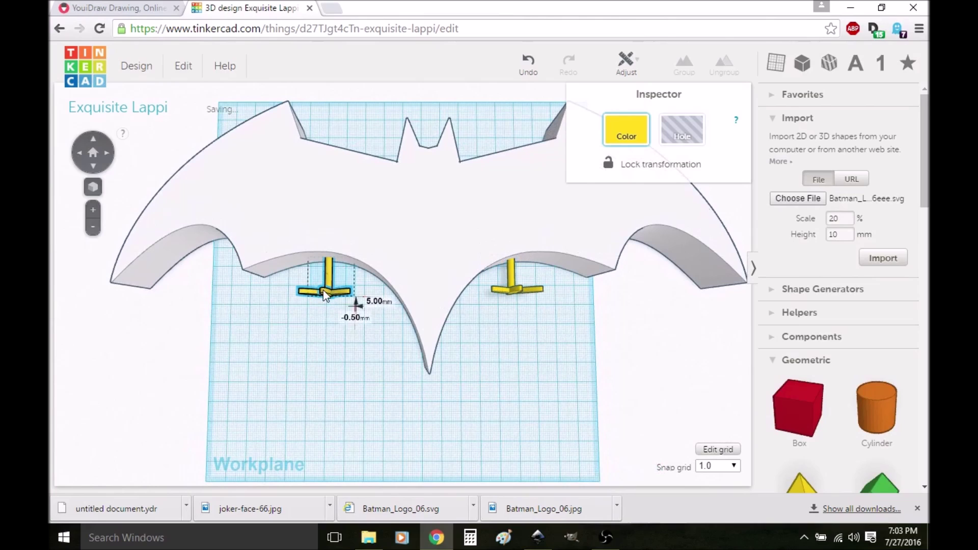
click(515, 286)
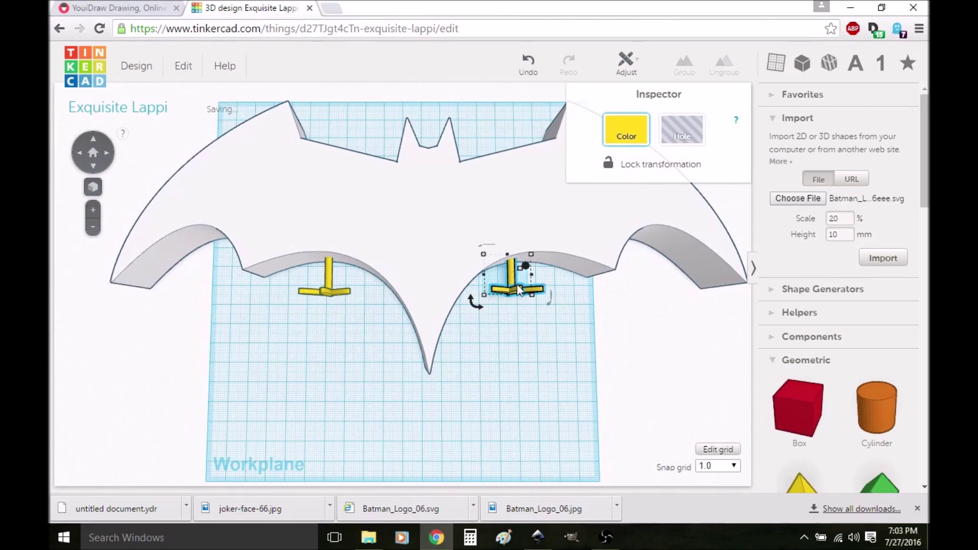
click(337, 301)
drag(355, 298, 362, 417)
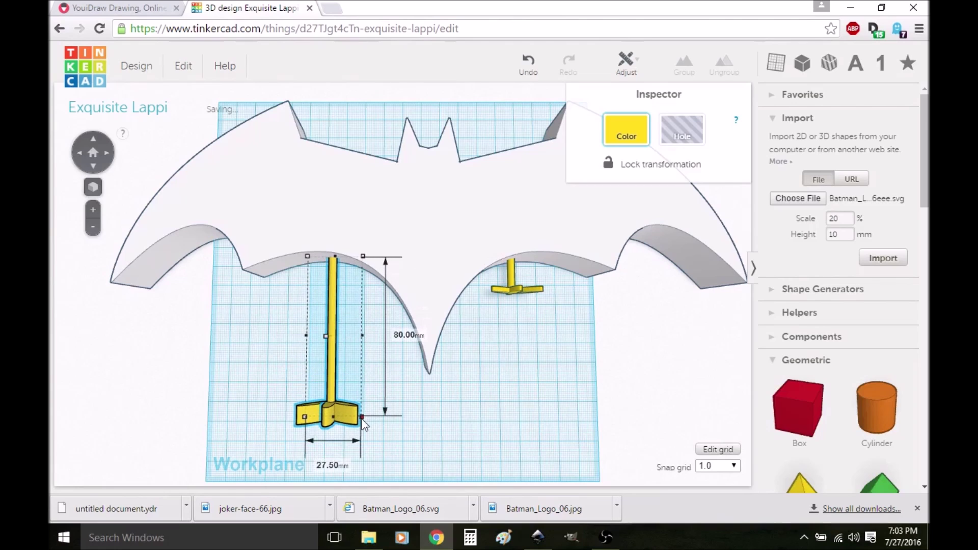
Step: Stretch the right foot into a long leg and widen its foot
click(534, 296)
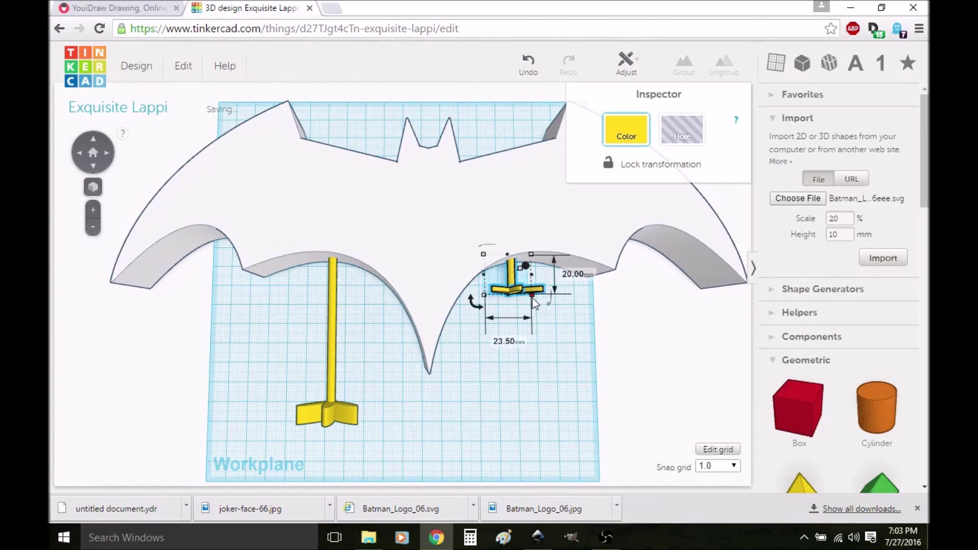
mouse_move(543, 292)
mouse_down()
mouse_move(517, 396)
mouse_move(548, 419)
mouse_up()
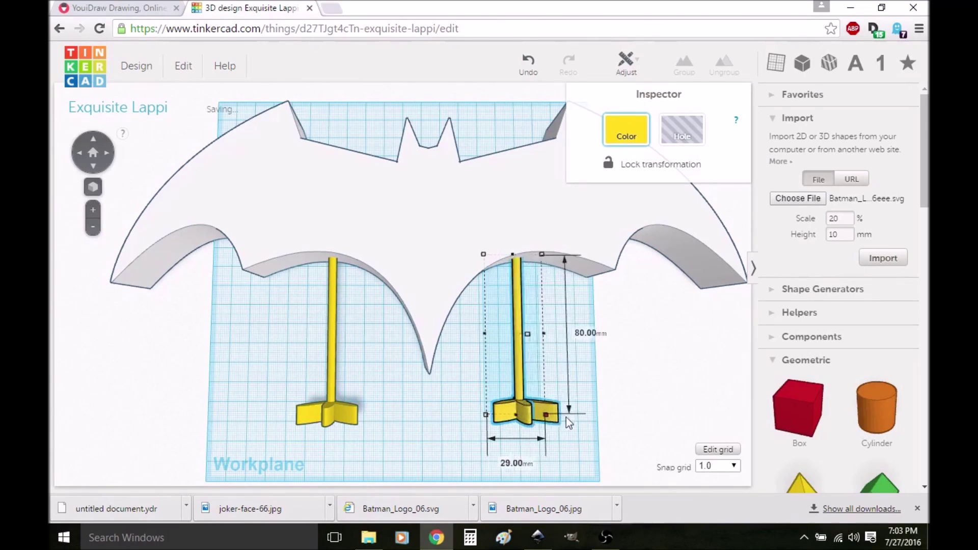
drag(548, 419, 581, 419)
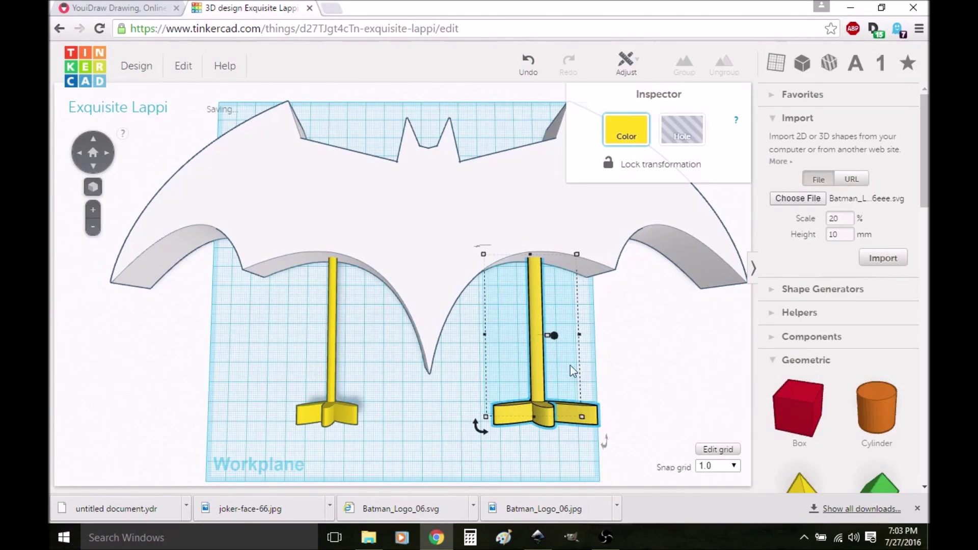
click(551, 187)
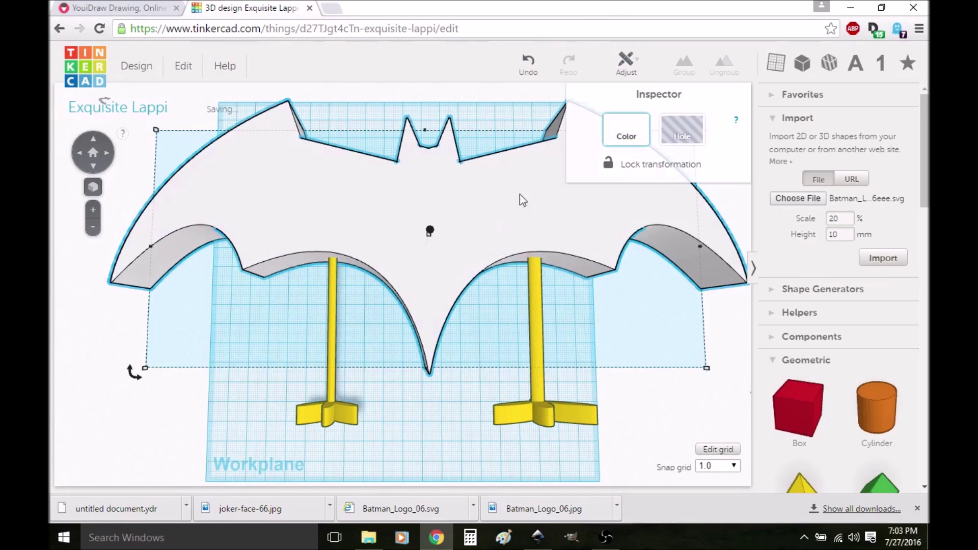
Step: Color the Batman logo green, then view the model from low, head-on and slightly higher angles
click(625, 130)
click(559, 234)
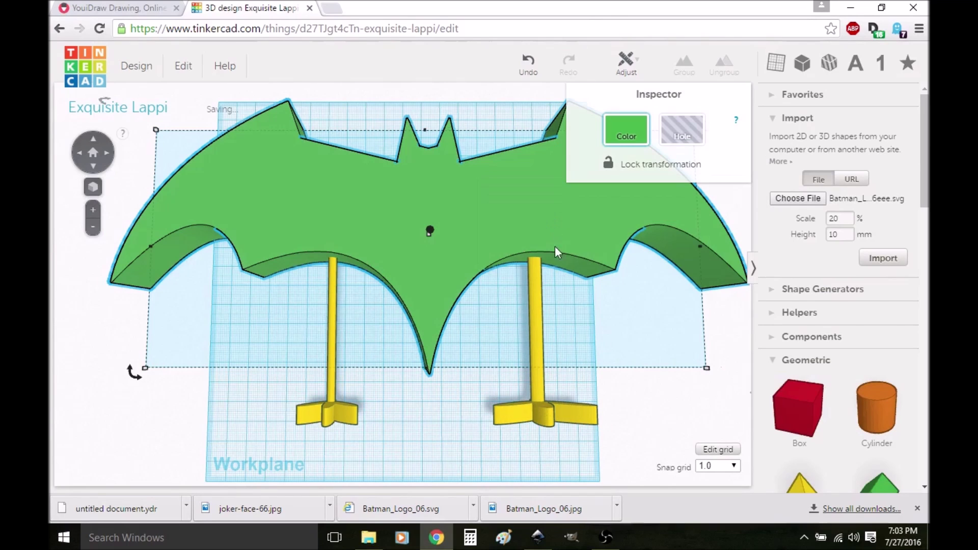
click(95, 168)
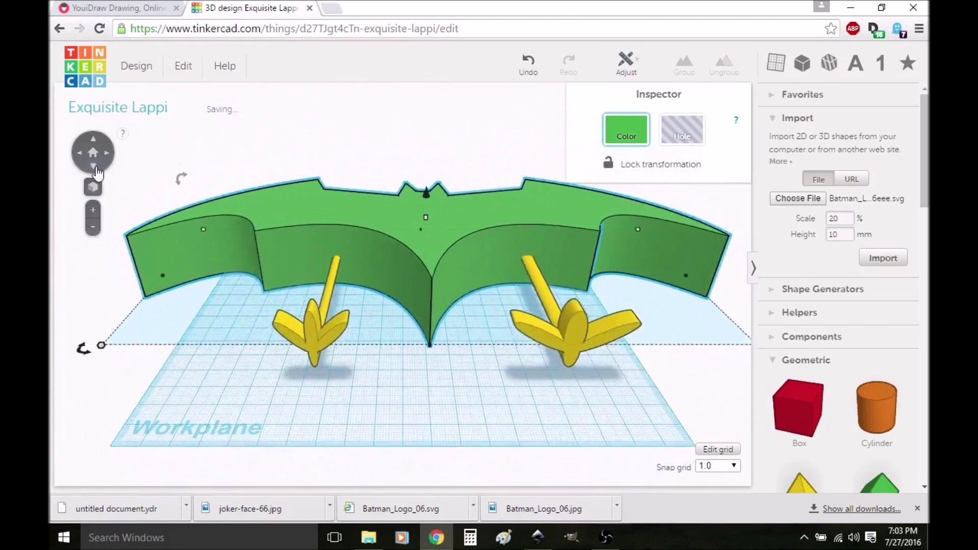
click(95, 168)
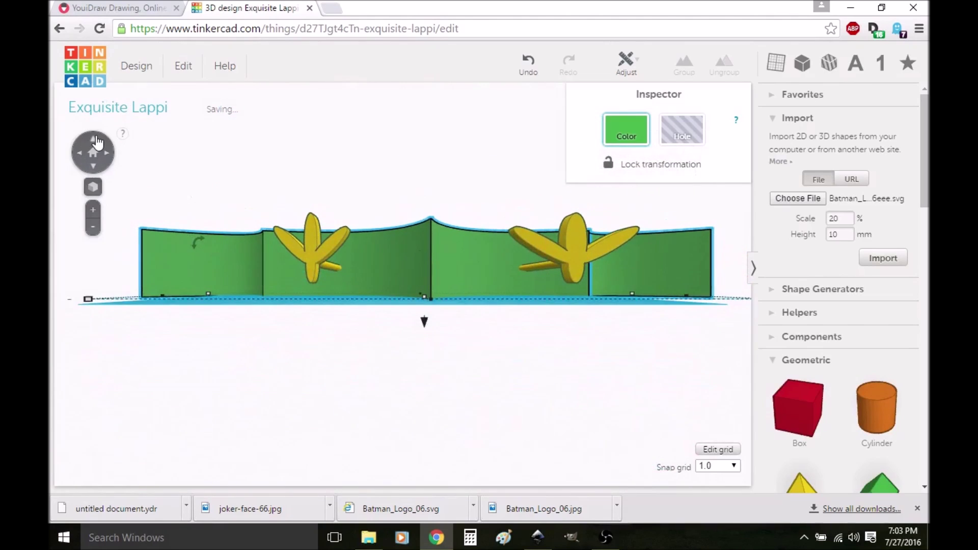
click(96, 141)
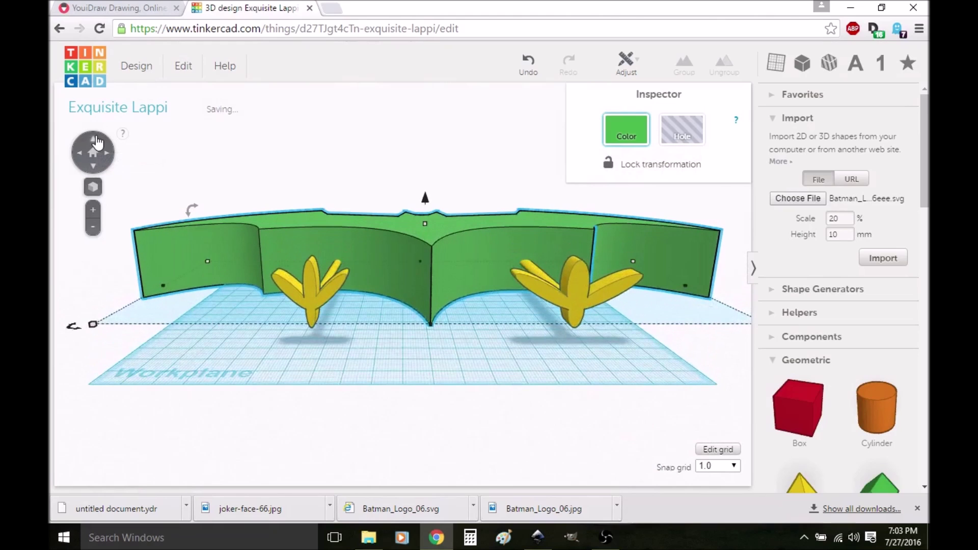